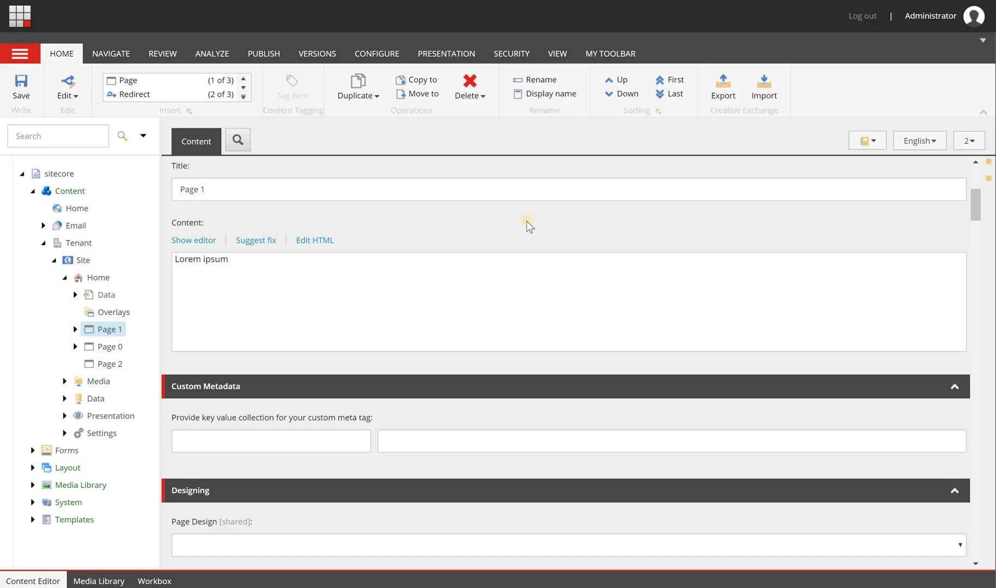
Step: In a private Firefox window, type the landing-page URL, replacing the sample sc_camp=abc12344 with utm=
scroll(526, 221, "up", 5)
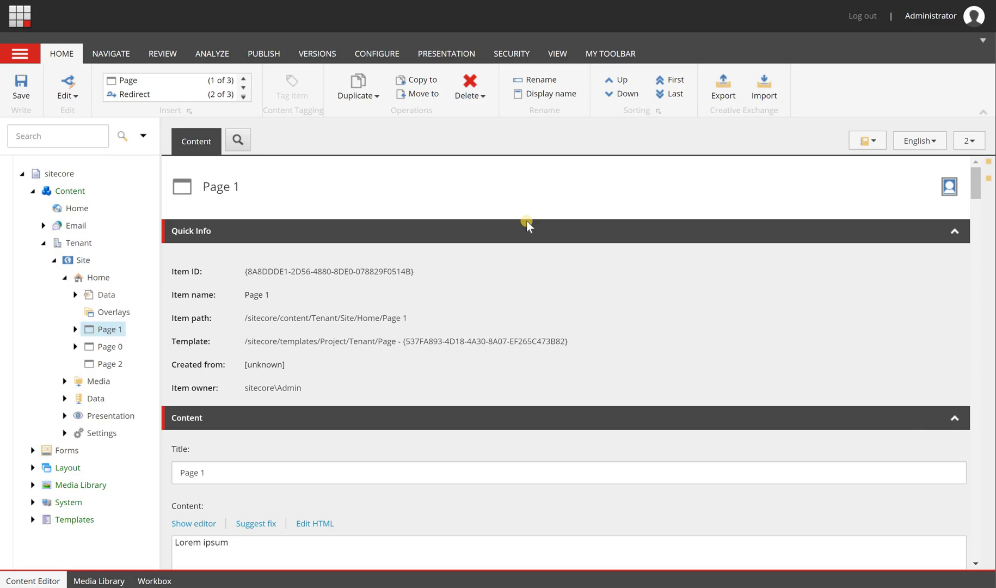
key("ctrl+shift+p")
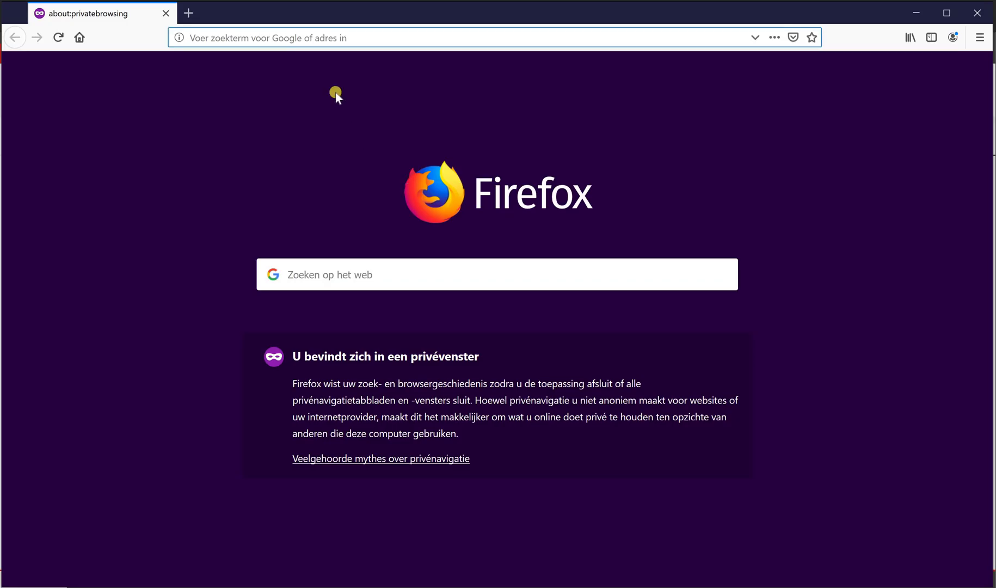
type("https://w")
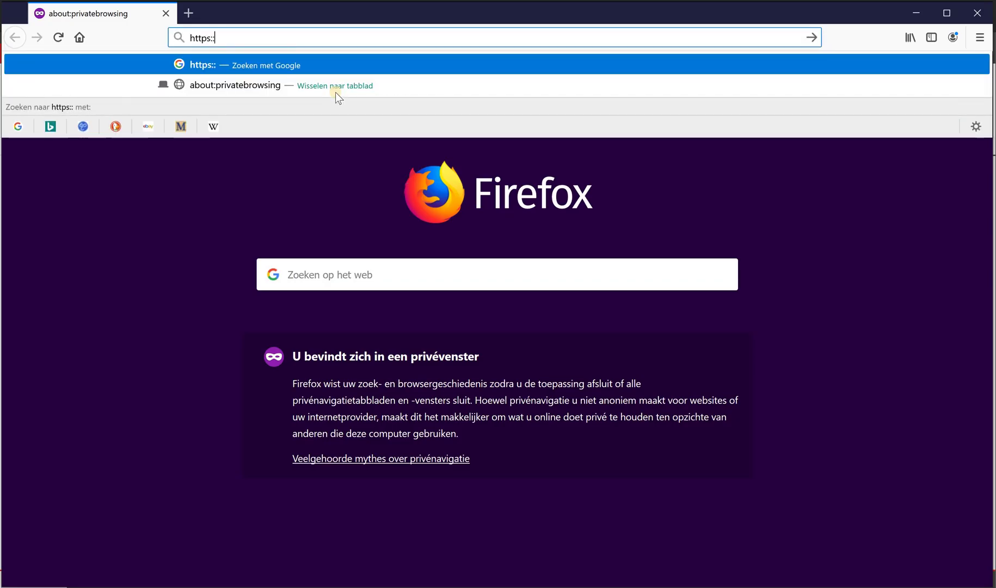
type("ww.domain.com")
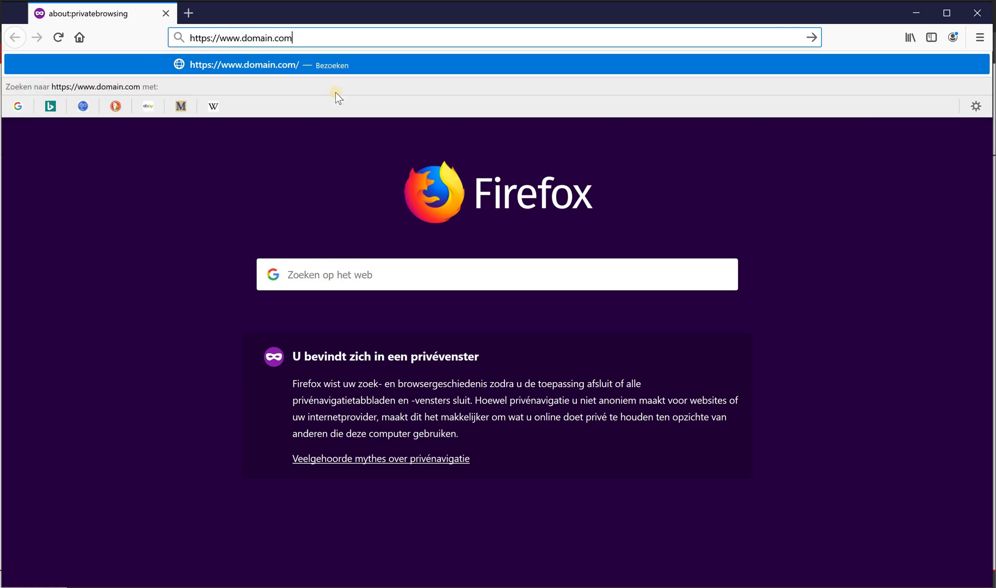
type("/landingpage")
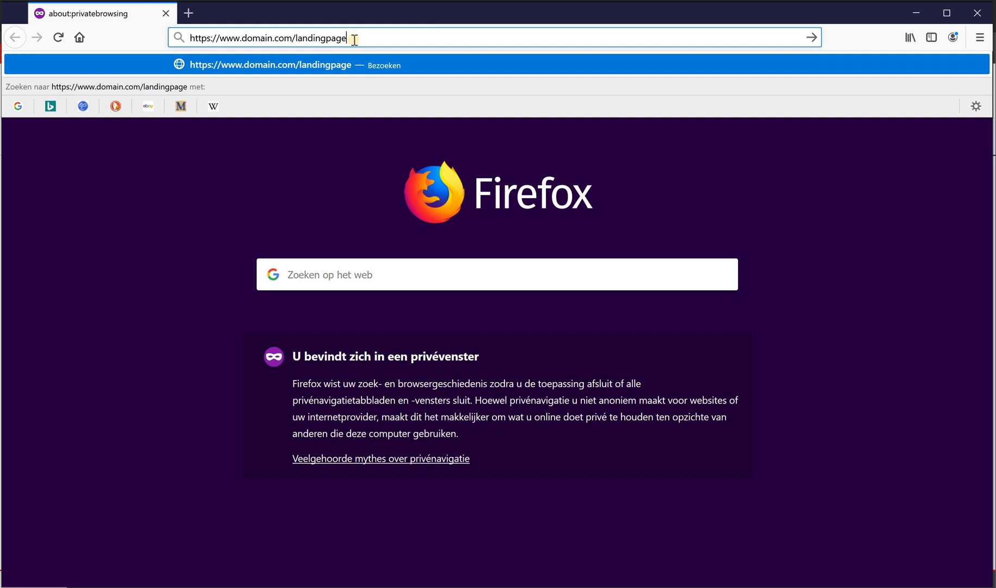
type("?sc_camp=abc12344")
left_click_drag(350, 39, 358, 86)
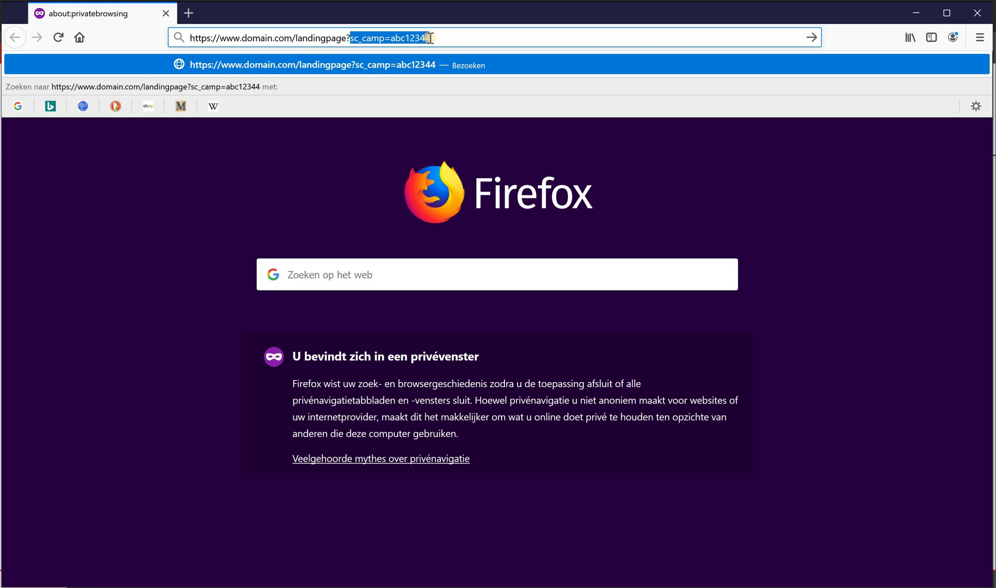
type("utm")
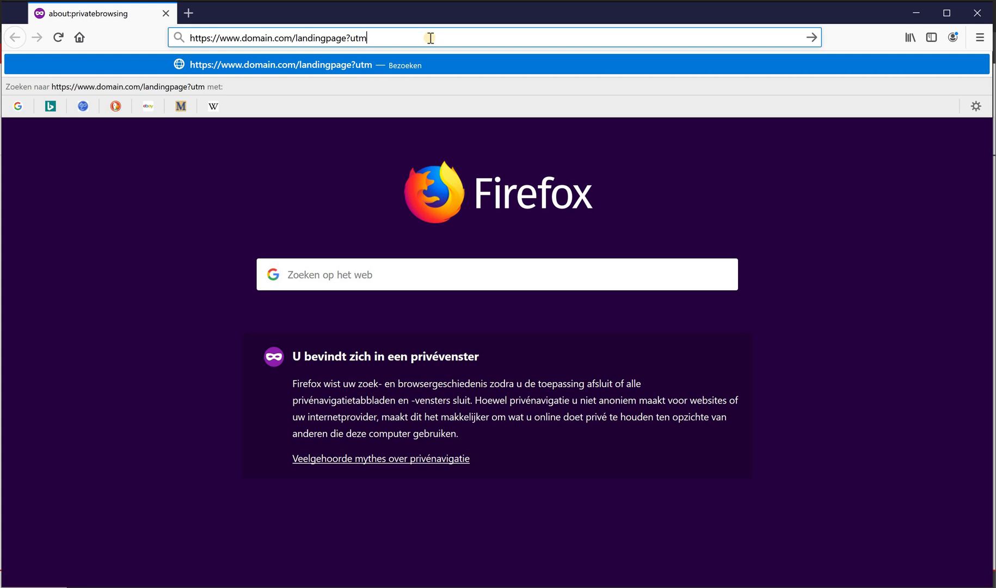
type("=")
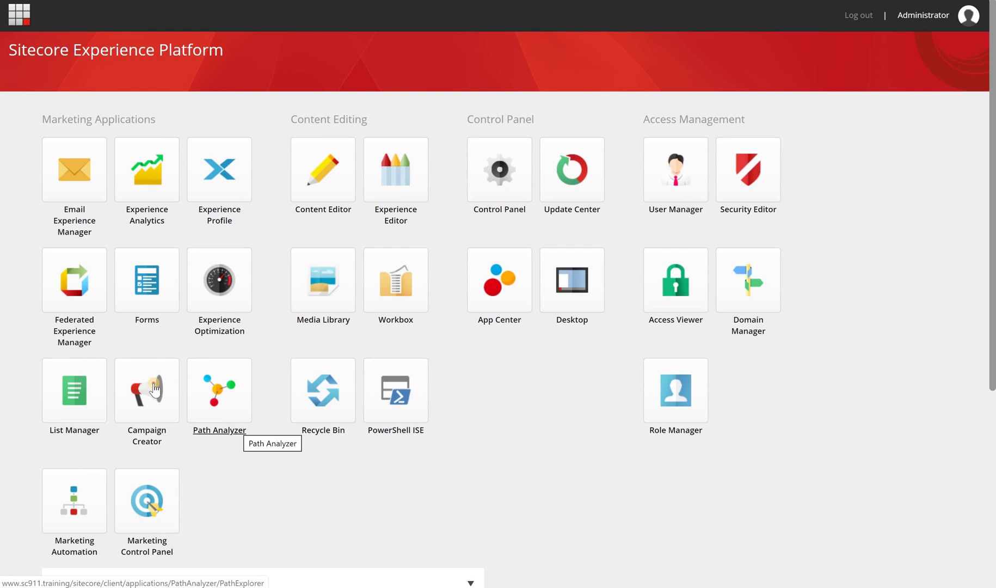
Step: Launch Campaign Creator from the Launchpad's Marketing Applications tiles
left_click(155, 388)
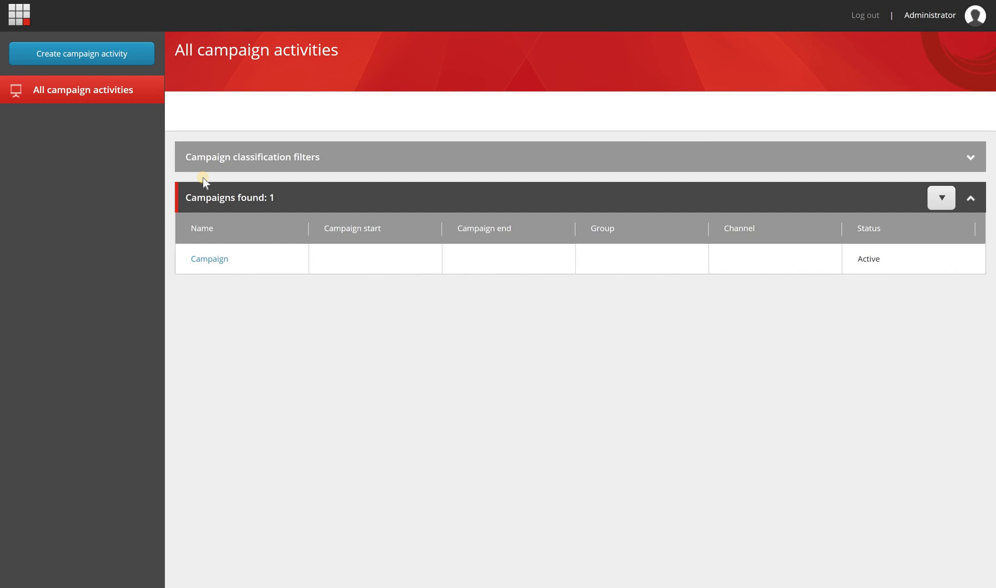
Step: Create a new campaign activity and name it 'Eventname LinkedIn Ad', correcting a typo
left_click(105, 62)
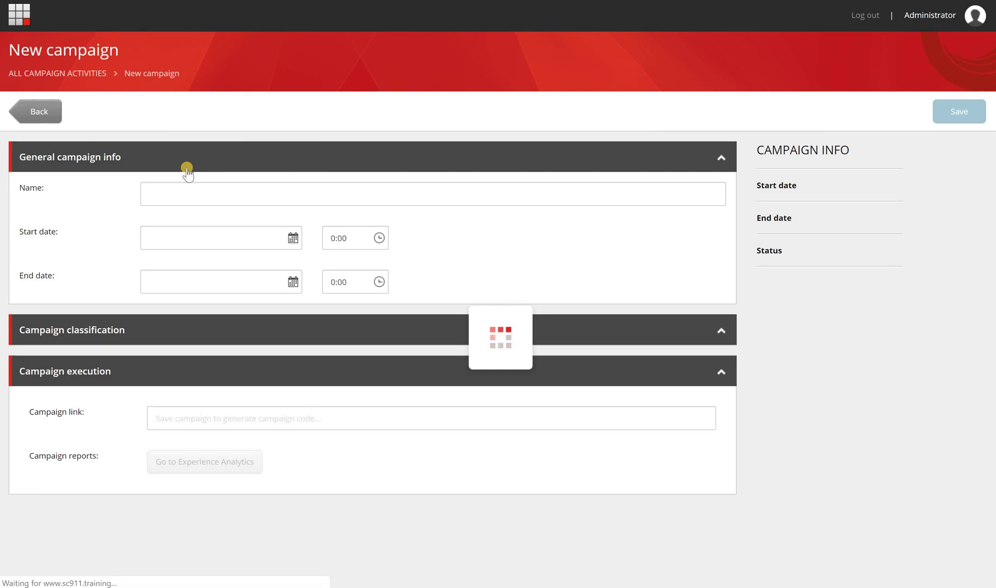
left_click(166, 197)
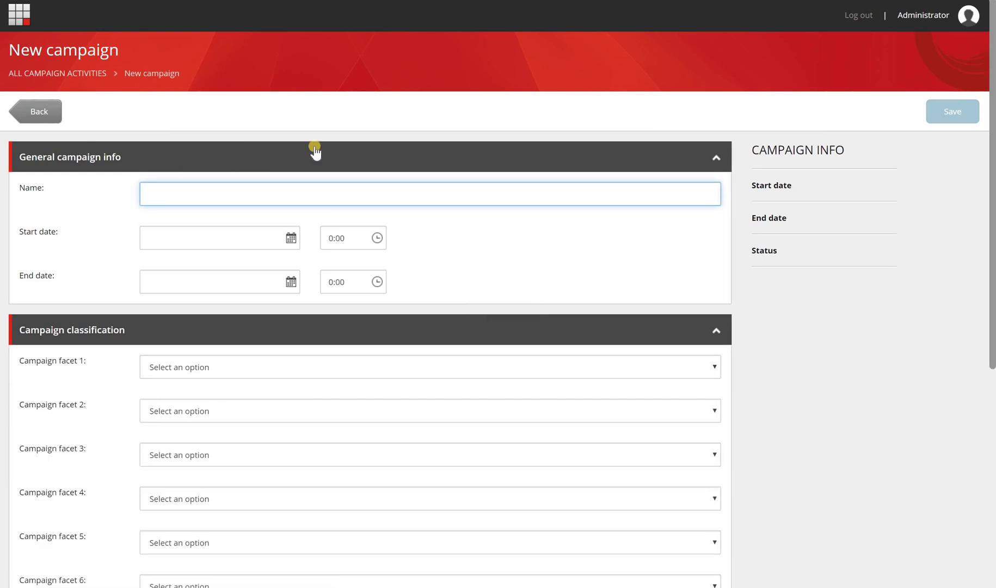
type("Eventnam")
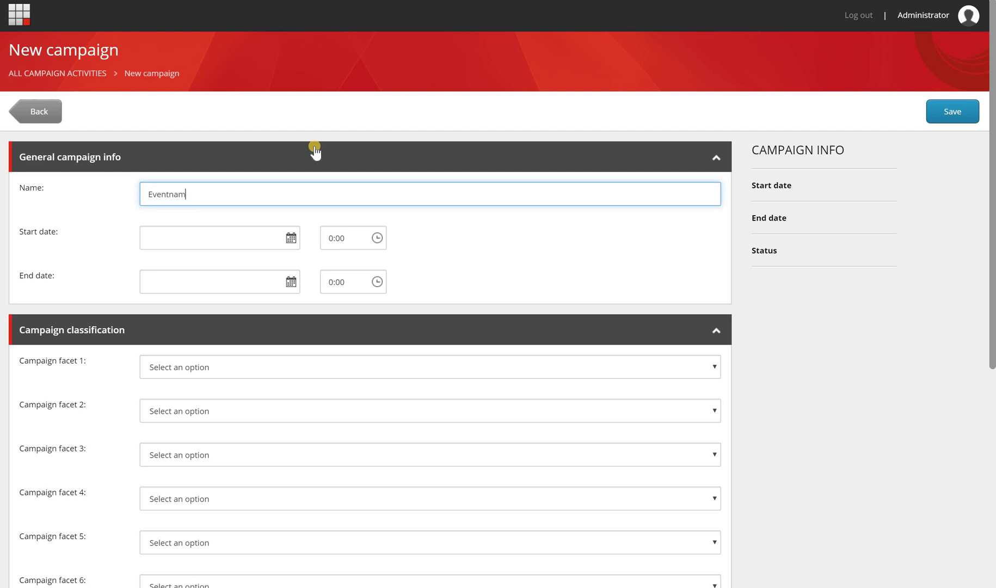
type("e LinkedIn po")
key("BackSpace")
type("Ad")
scroll(303, 364, "down", 2)
scroll(306, 366, "down", 2)
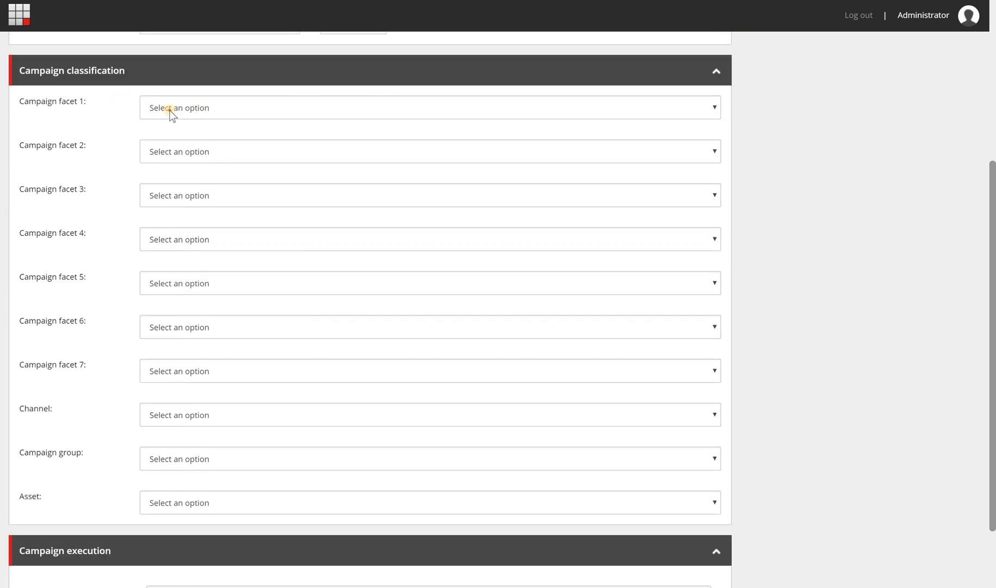
left_click(169, 110)
left_click(92, 121)
scroll(46, 324, "down", 1)
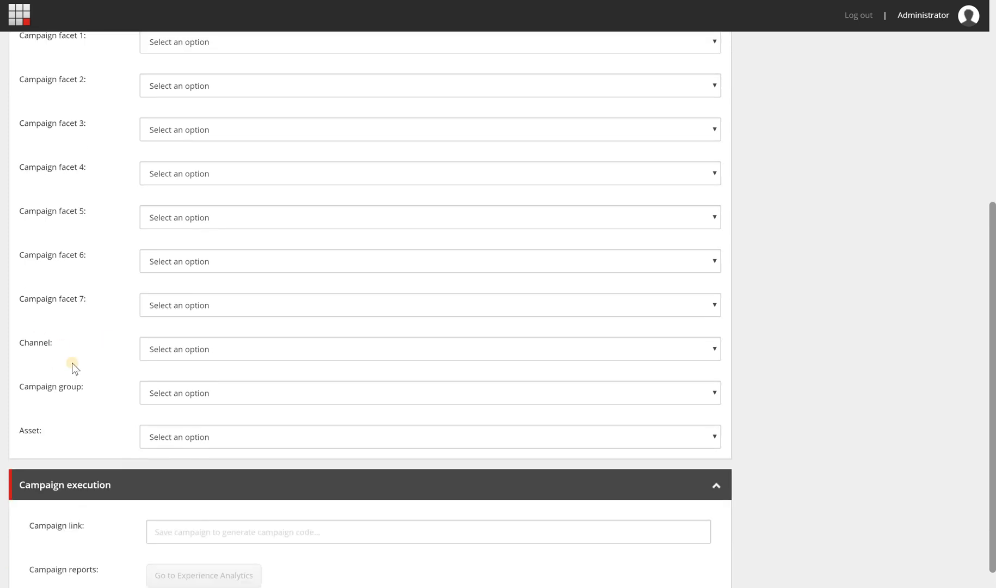
scroll(127, 316, "down", 1)
Step: Choose Online/Paid search/LinkedIn ads from the Channel dropdown list
left_click(154, 317)
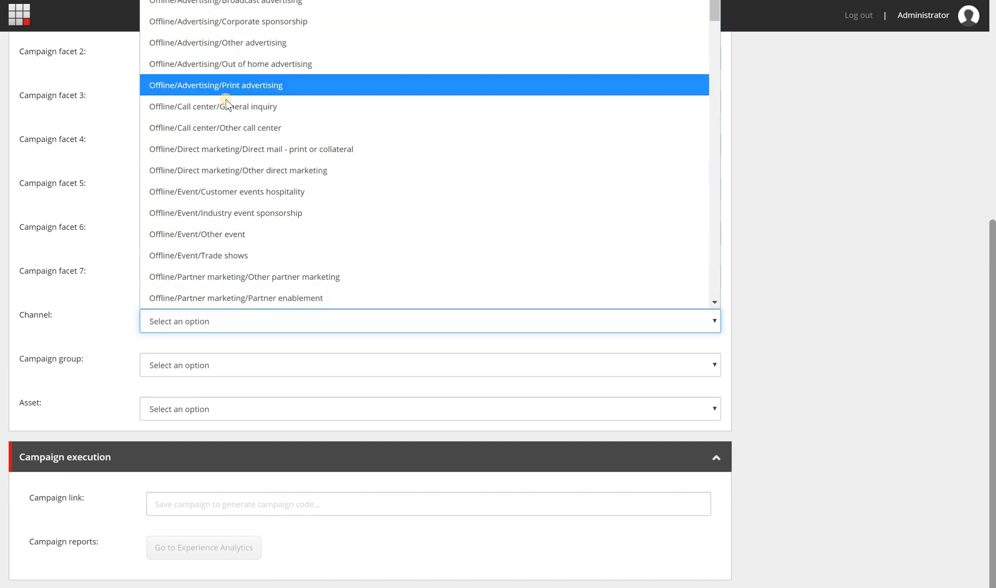
scroll(226, 99, "down", 10)
scroll(226, 104, "down", 15)
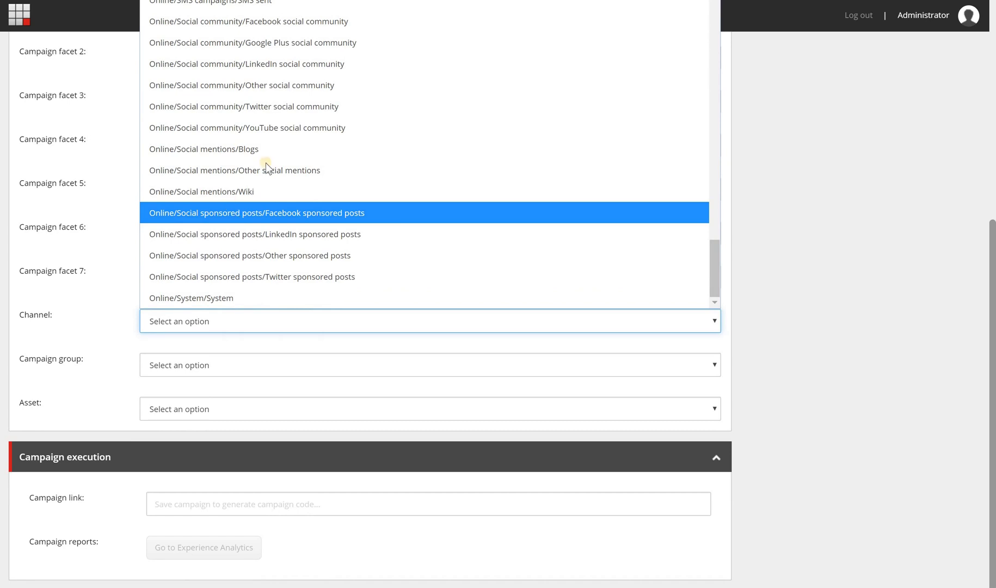
scroll(265, 163, "up", 2)
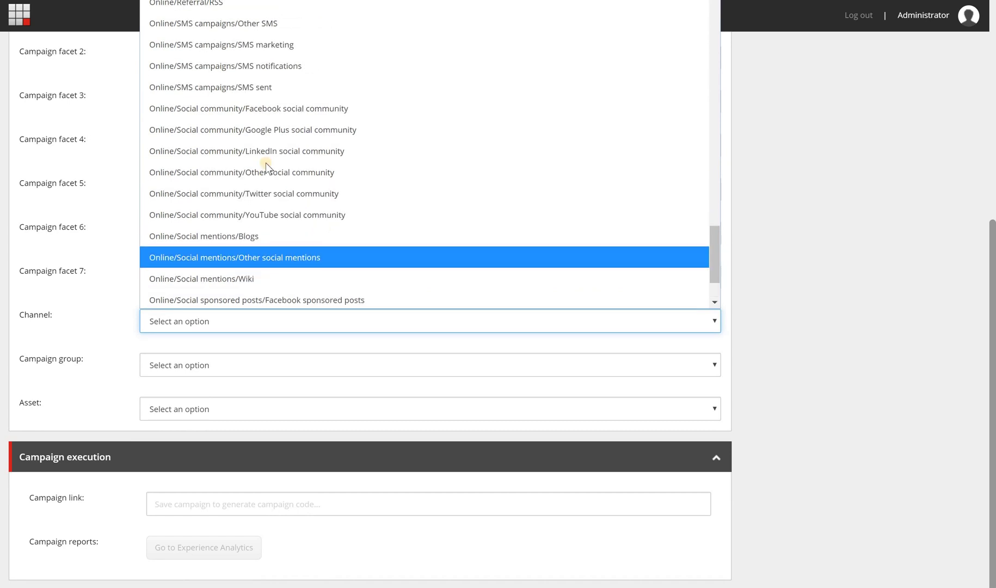
scroll(266, 163, "up", 1)
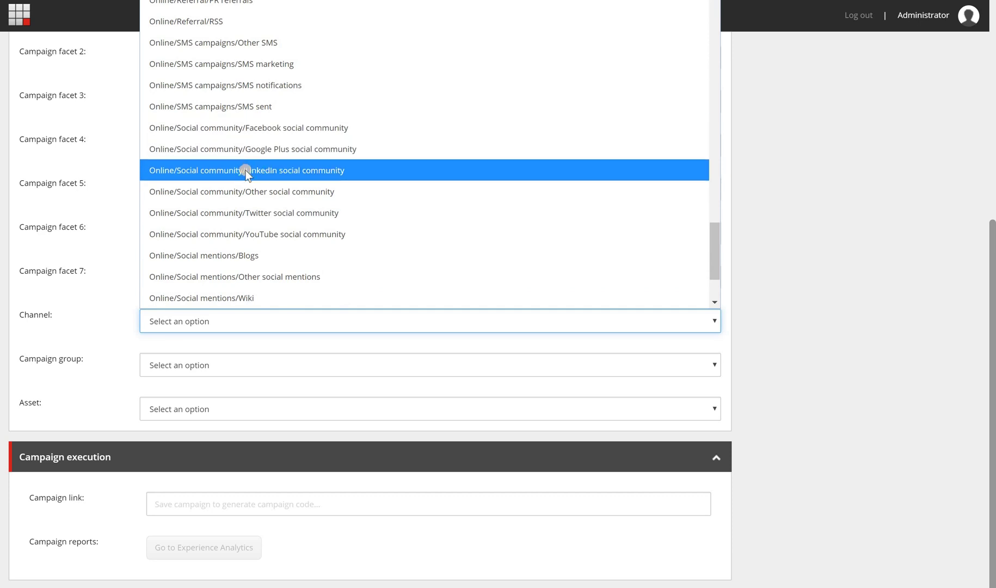
scroll(247, 175, "up", 2)
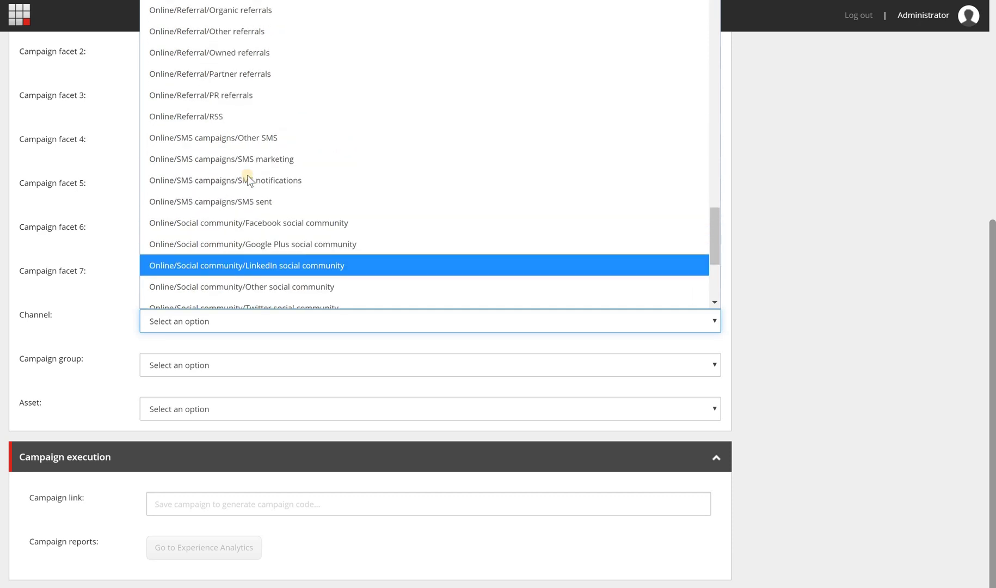
scroll(248, 175, "up", 2)
scroll(248, 175, "up", 3)
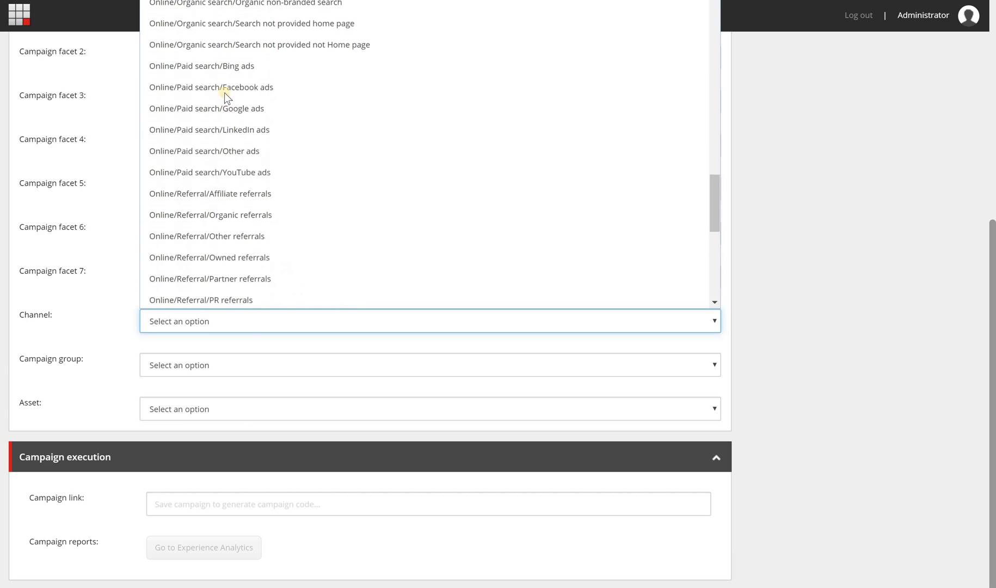
left_click(235, 135)
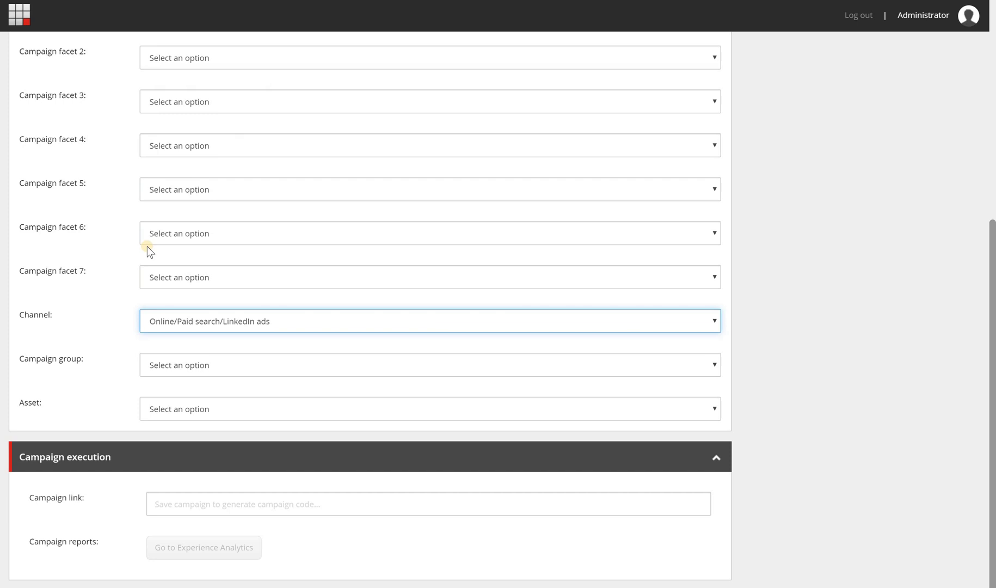
Step: Save the campaign, then select its generated Campaign link under Campaign execution
left_click(124, 332)
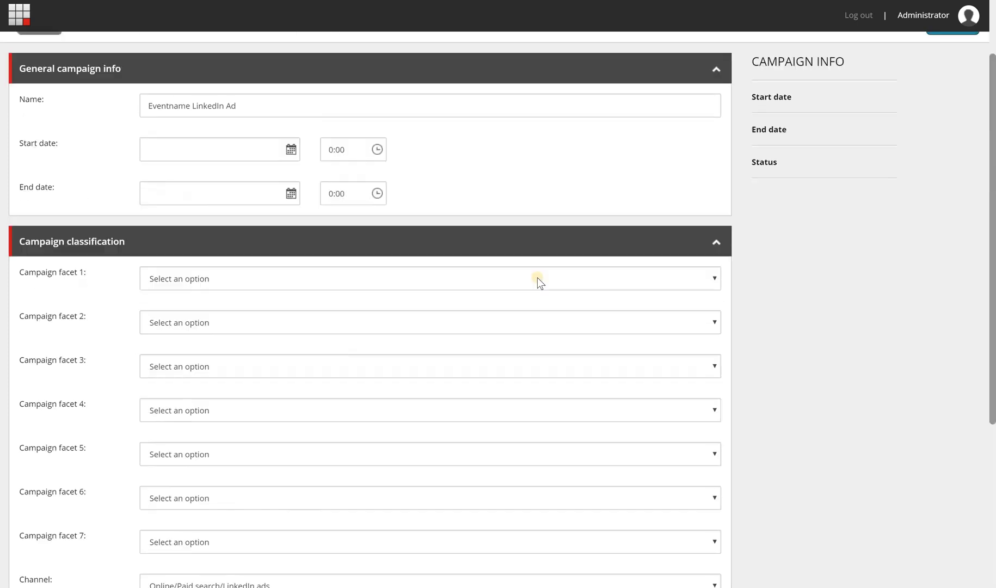
scroll(537, 277, "up", 2)
left_click(943, 105)
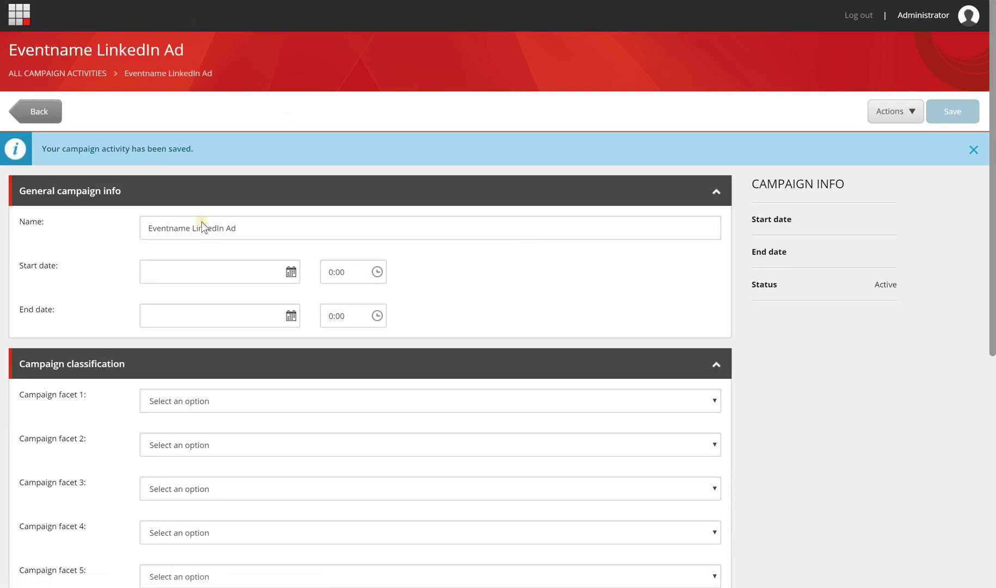
scroll(211, 237, "down", 7)
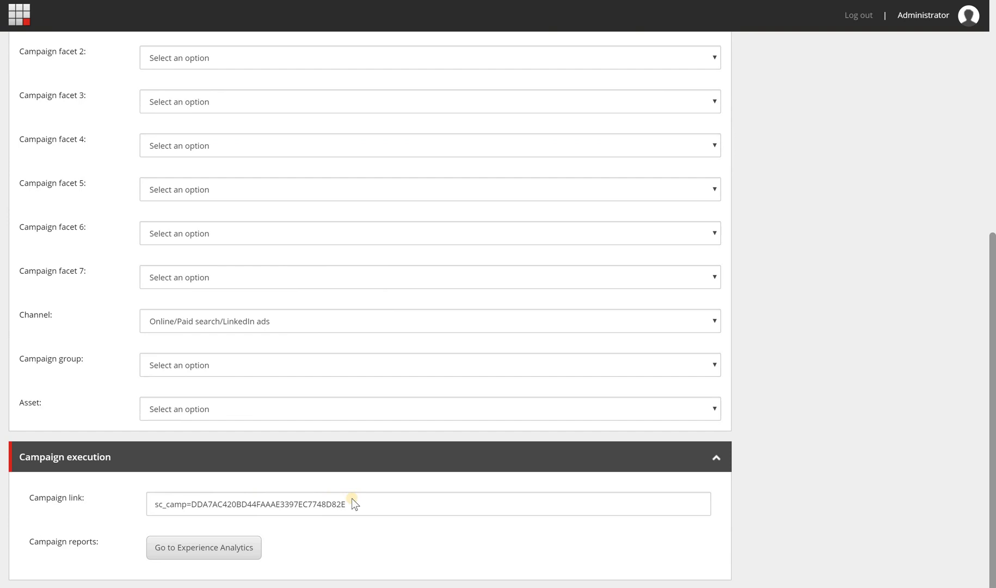
left_click_drag(352, 499, 158, 489)
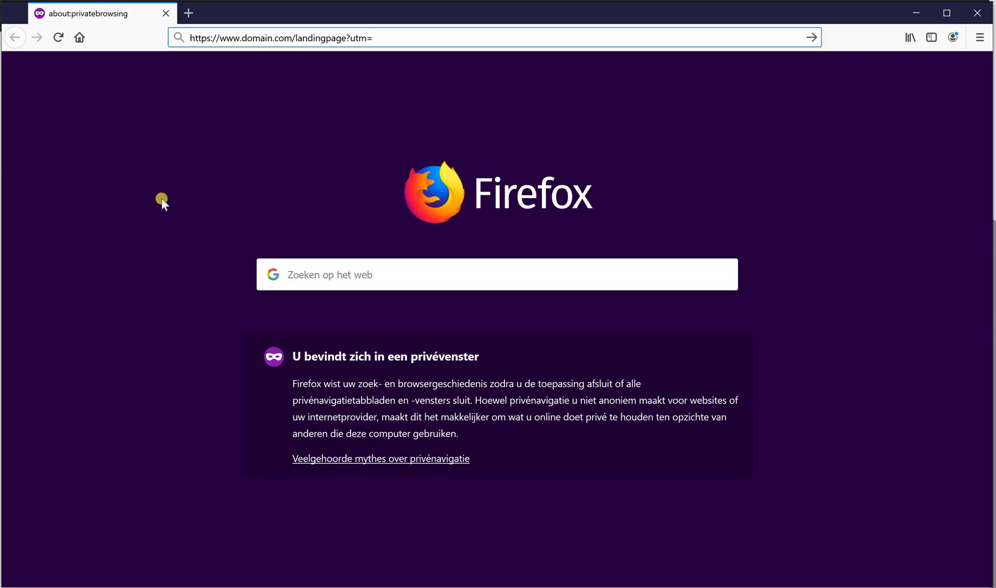
Step: Replace utm= in the Firefox URL with the copied sc_camp=DDA7AC420BD44FAAAE3397EC7748D82E campaign link
key("BackSpace")
key("BackSpace")
key("BackSpace")
key("BackSpace")
key("alt+Tab")
right_click(289, 504)
left_click(288, 504)
key("ctrl+c")
key("alt+Tab")
key("ctrl+v")
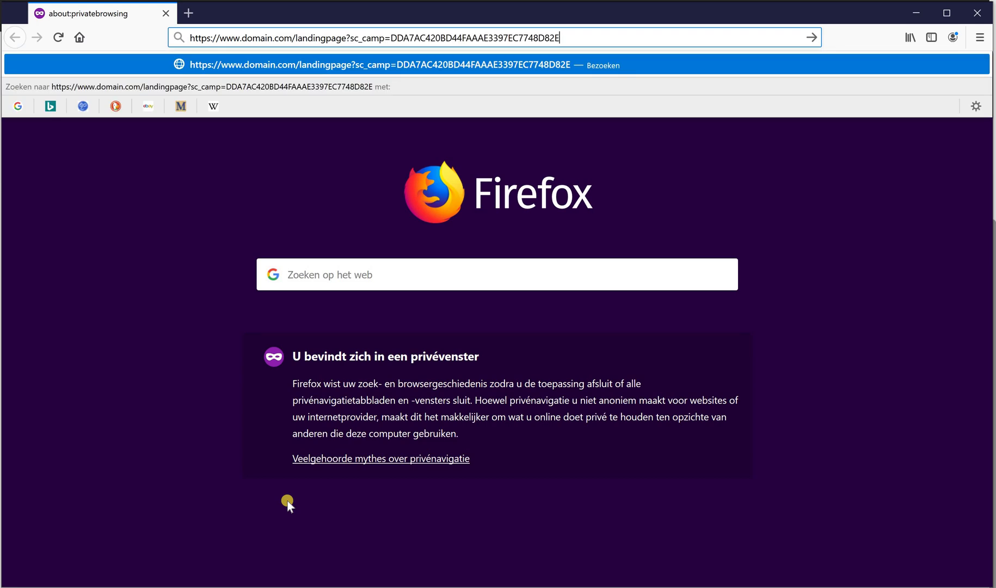